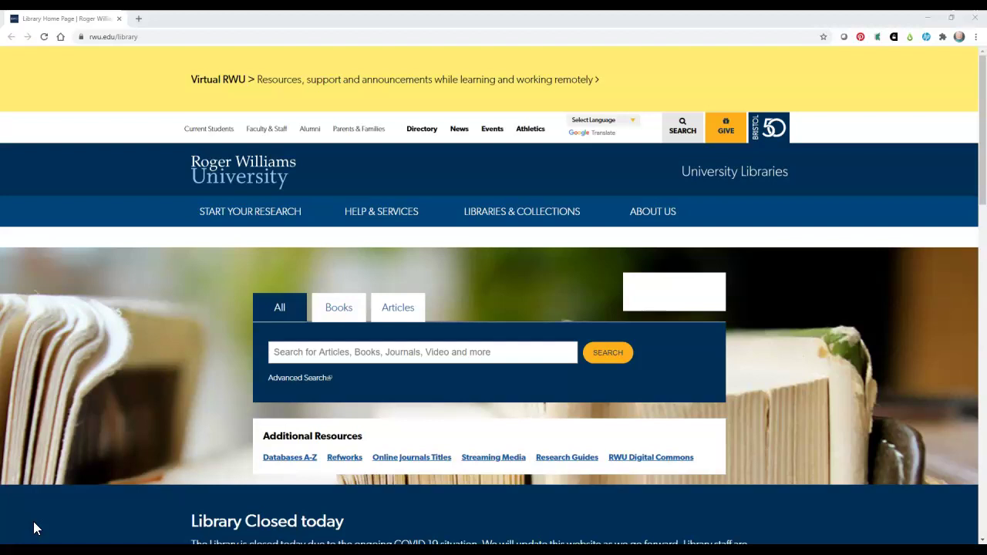
Open the Databases A-Z list from the library home page's Additional Resources.
{"action": "left_click", "coordinate": [290, 461]}
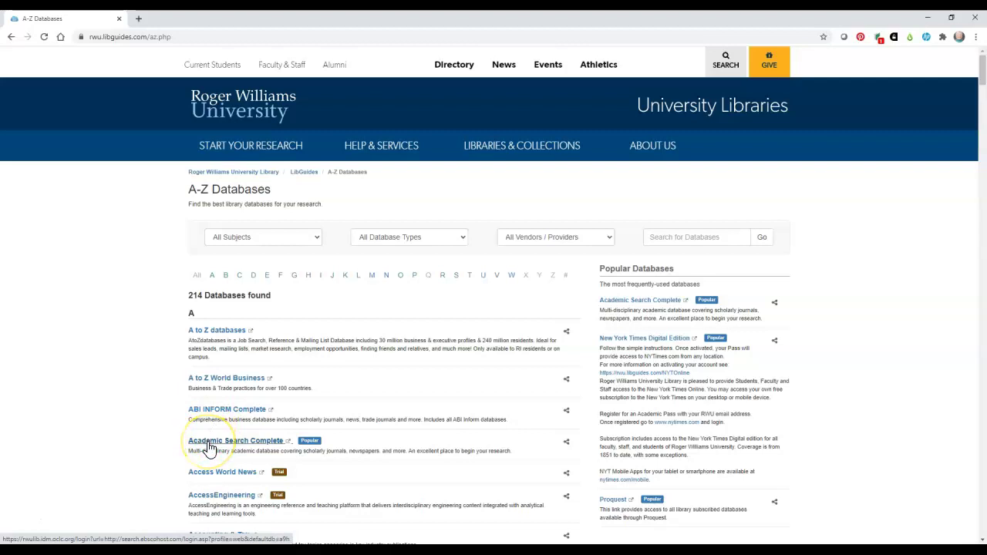
Choose Academic Search Complete and sign in with the autofilled university account.
{"action": "left_click", "coordinate": [208, 444]}
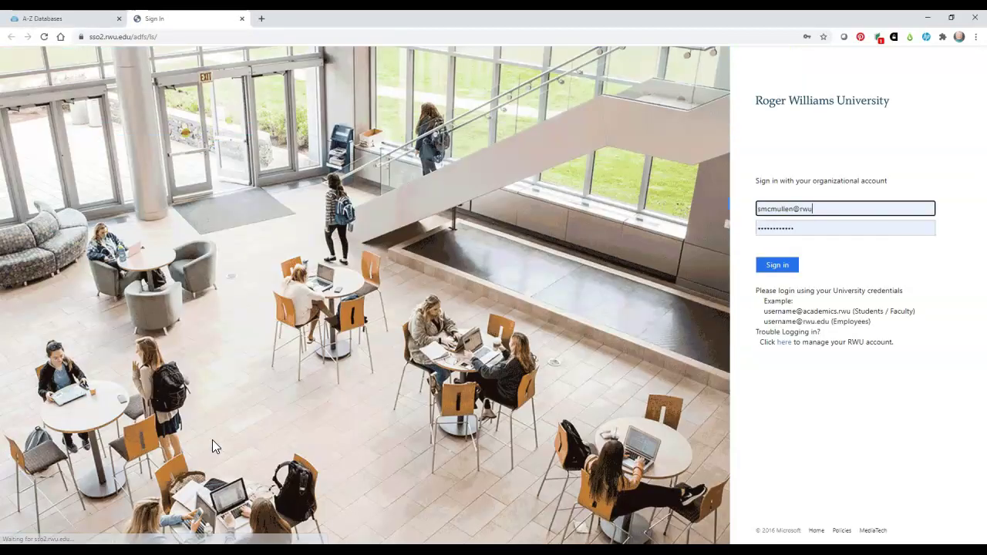
{"action": "left_click", "coordinate": [485, 421]}
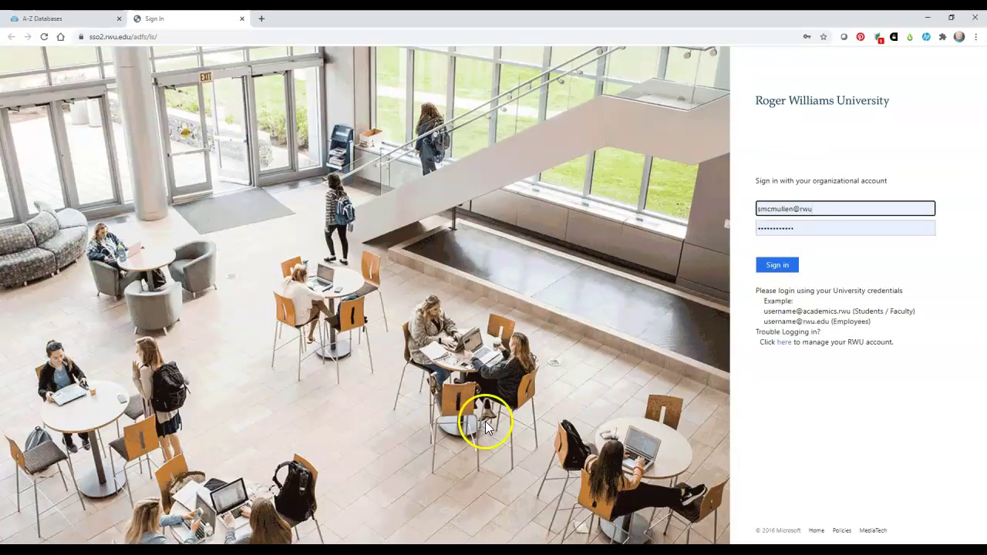
{"action": "left_click", "coordinate": [776, 266]}
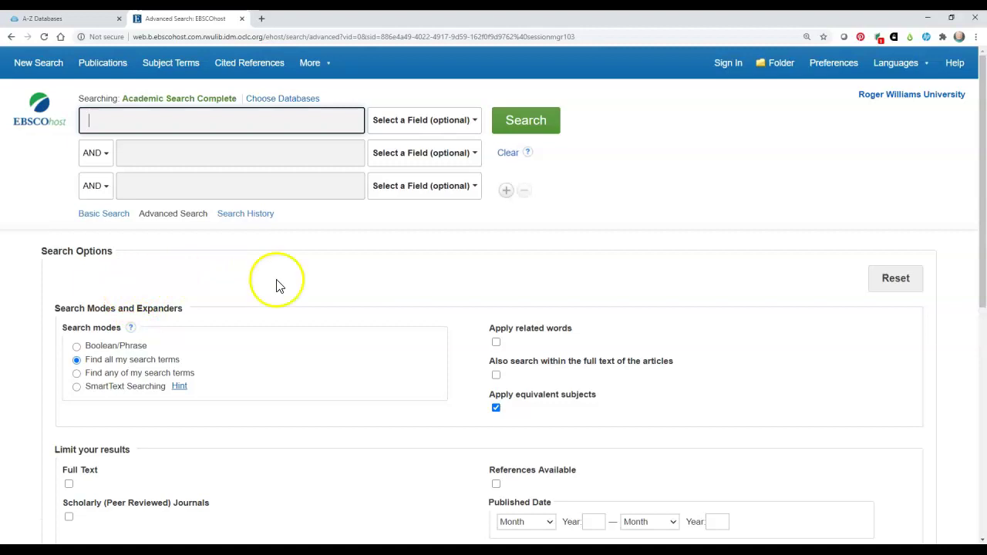
{"action": "scroll", "coordinate": [404, 352], "scroll_direction": "down", "scroll_amount": 2}
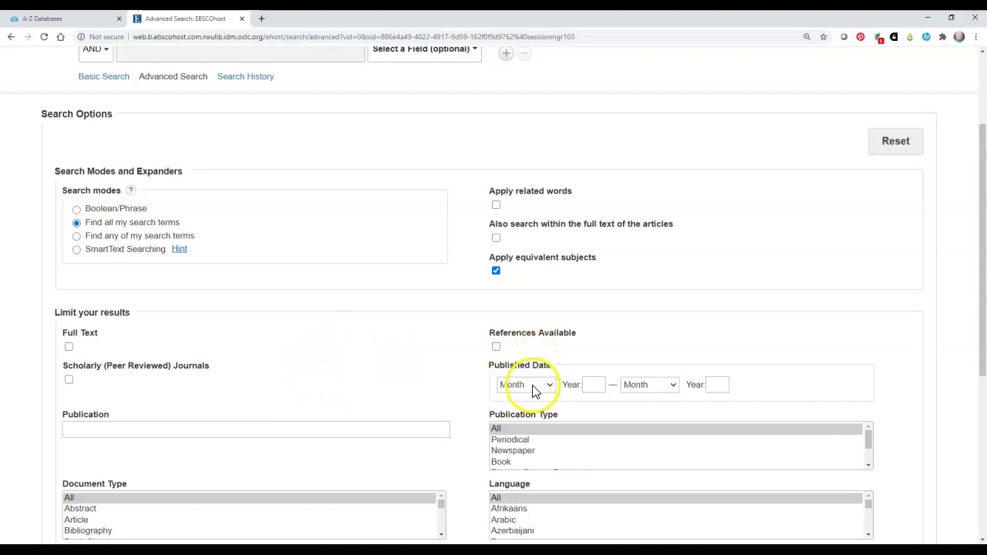
{"action": "scroll", "coordinate": [552, 406], "scroll_direction": "up", "scroll_amount": 2}
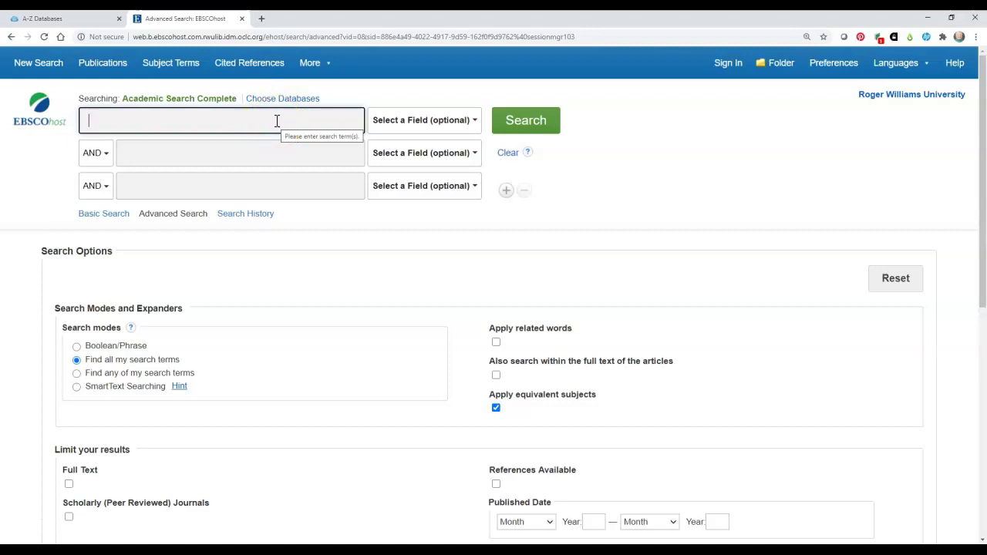
Search for 'Sea Level rise' AND 'cities', returning 730 results.
{"action": "type", "text": "Seal"}
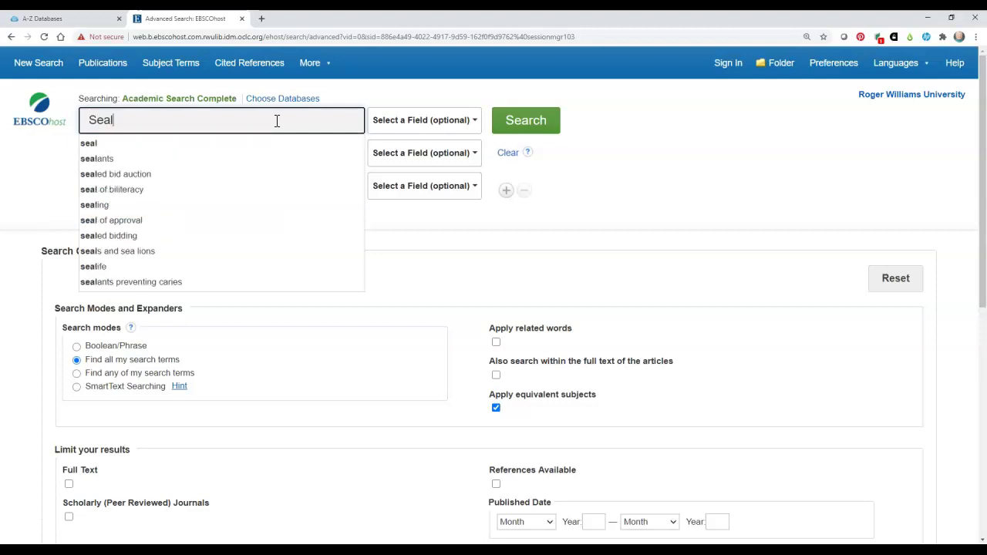
{"action": "key", "text": "BackSpace"}
{"action": "type", "text": "Level "}
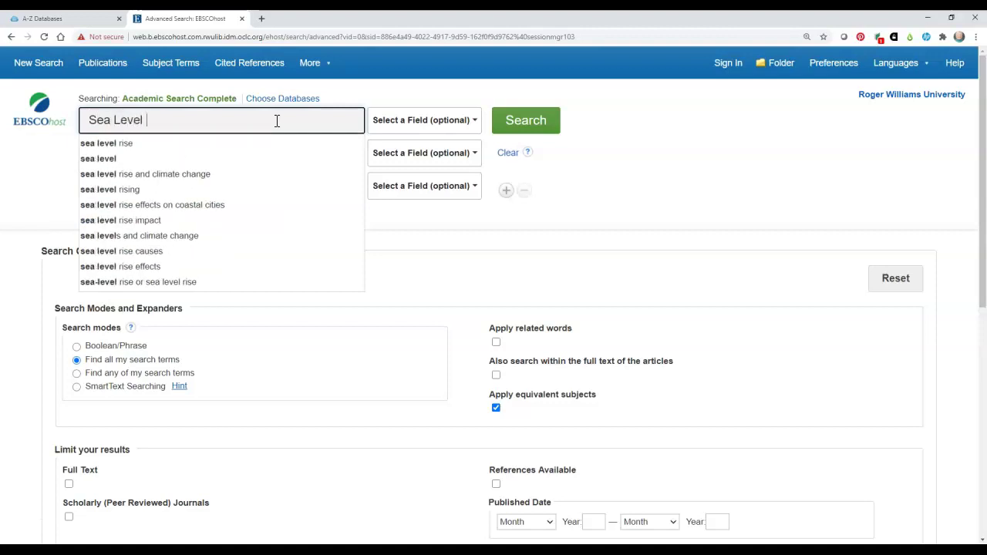
{"action": "type", "text": "rise"}
{"action": "key", "text": "Tab"}
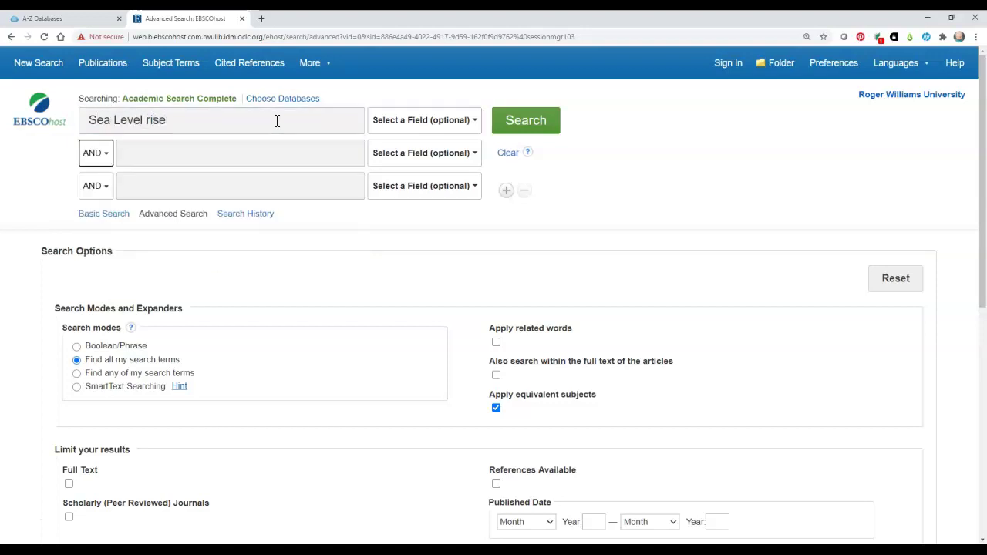
{"action": "type", "text": "ci"}
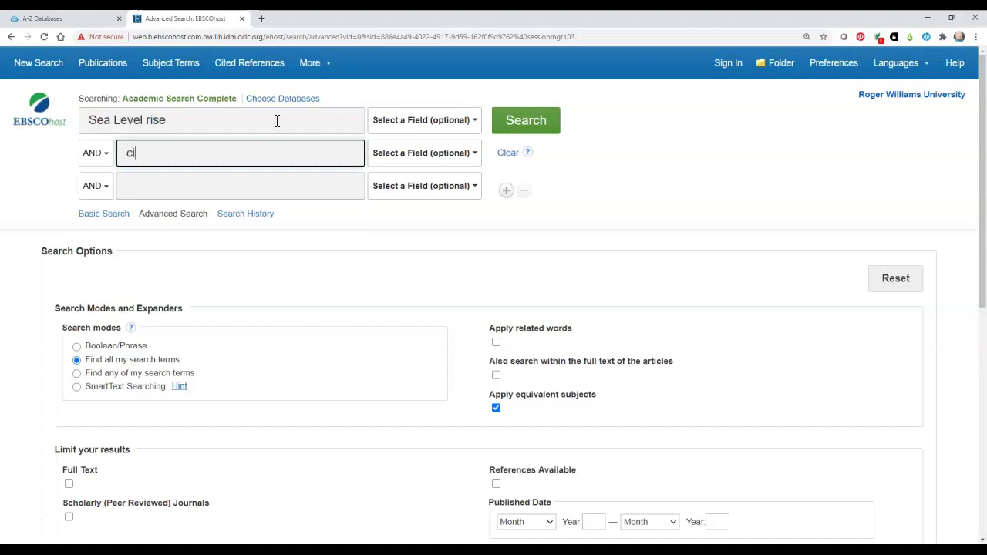
{"action": "type", "text": "ties"}
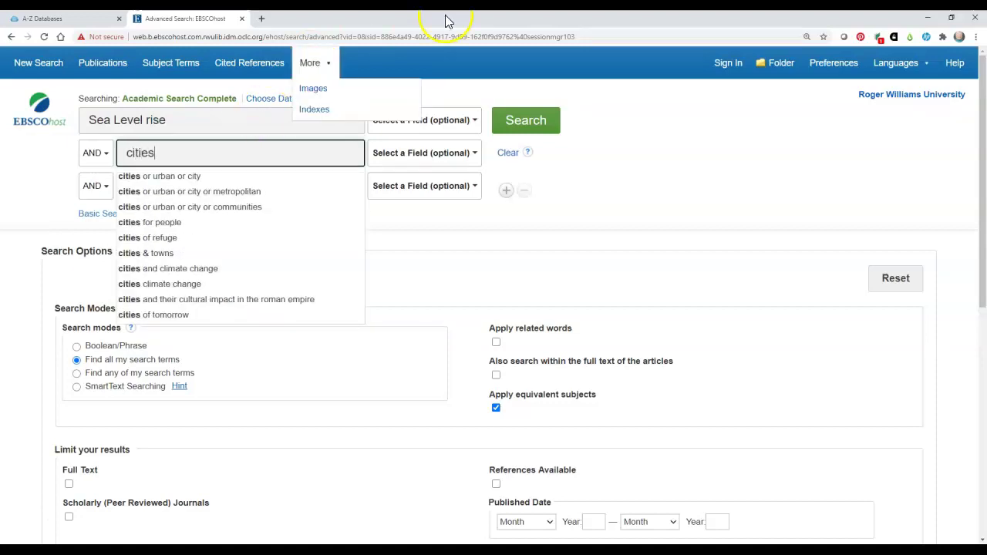
{"action": "left_click", "coordinate": [528, 122]}
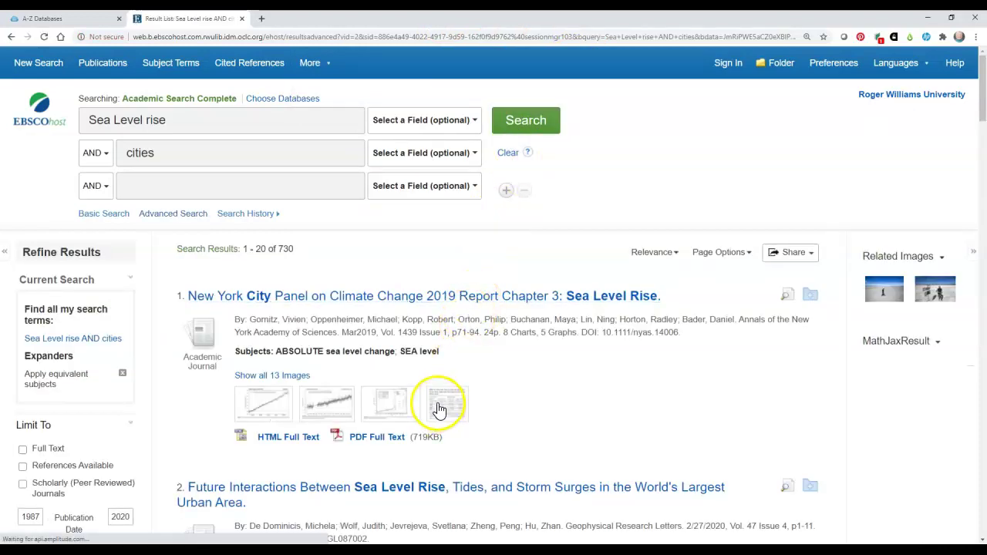
Tick Scholarly (Peer Reviewed) Journals under Limit To, narrowing results to 562.
{"action": "scroll", "coordinate": [479, 402], "scroll_direction": "down", "scroll_amount": 4}
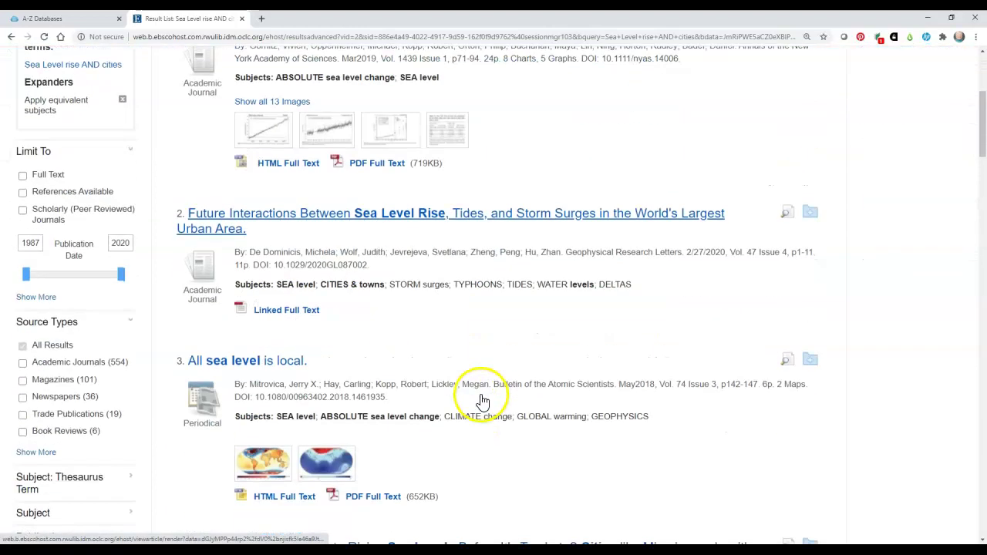
{"action": "scroll", "coordinate": [480, 399], "scroll_direction": "up", "scroll_amount": 2}
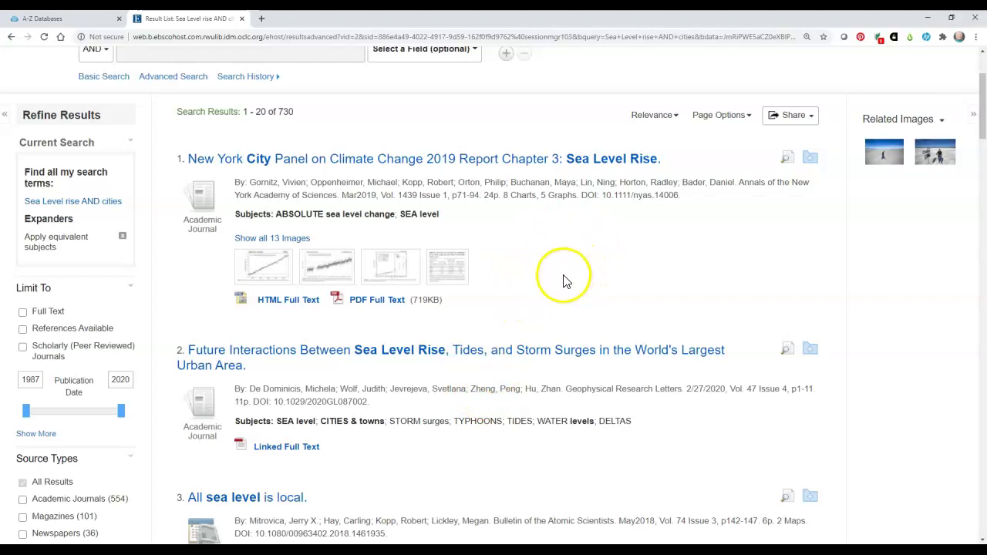
{"action": "left_click", "coordinate": [23, 349]}
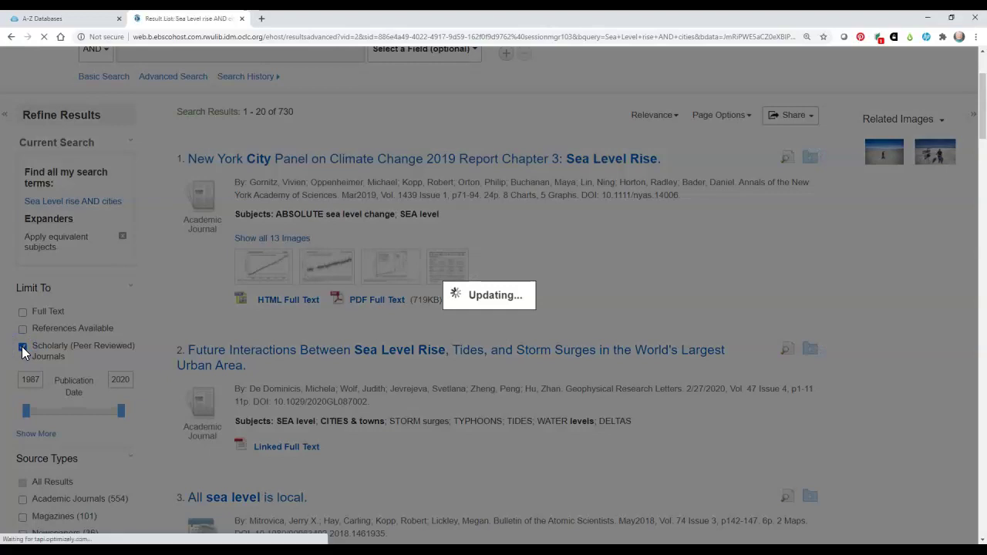
{"action": "scroll", "coordinate": [397, 323], "scroll_direction": "down", "scroll_amount": 4}
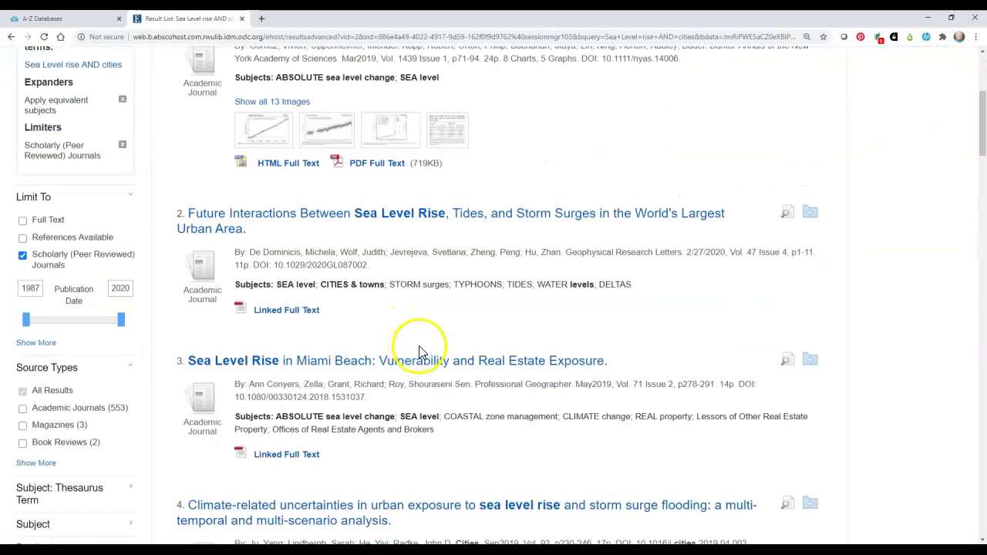
{"action": "scroll", "coordinate": [418, 352], "scroll_direction": "up", "scroll_amount": 4}
Enter 'flooding' in the third search box and rerun the search for 145 results.
{"action": "left_click", "coordinate": [254, 188]}
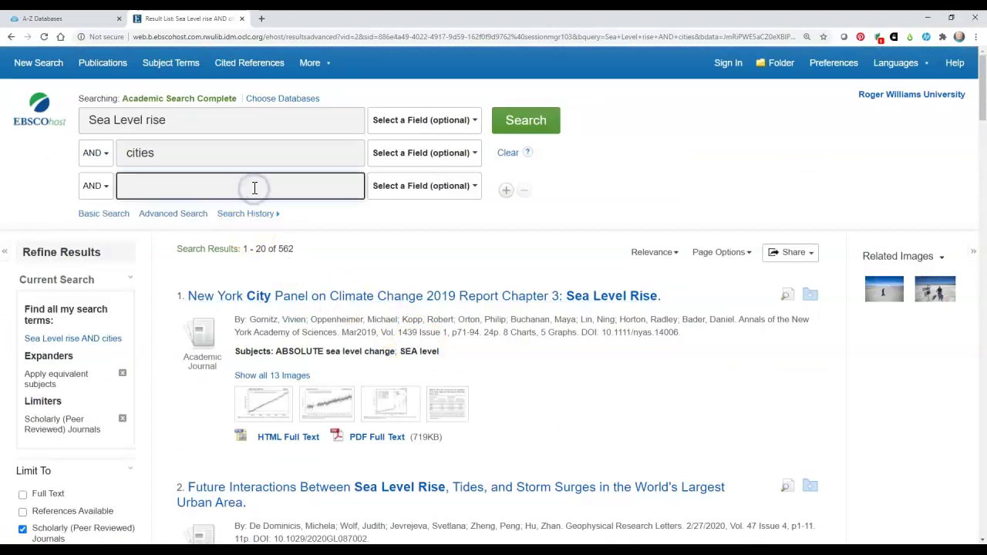
{"action": "type", "text": "flooding"}
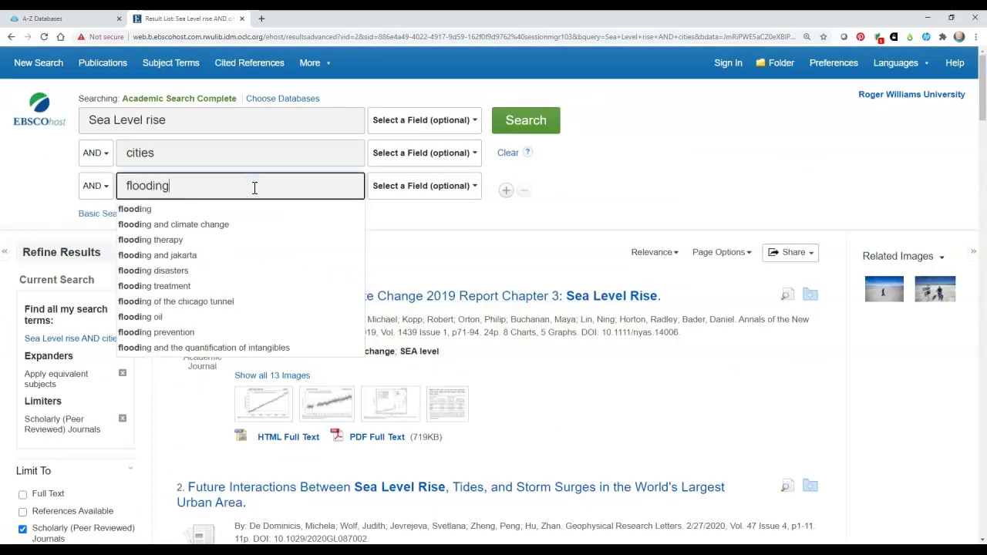
{"action": "left_click", "coordinate": [531, 121]}
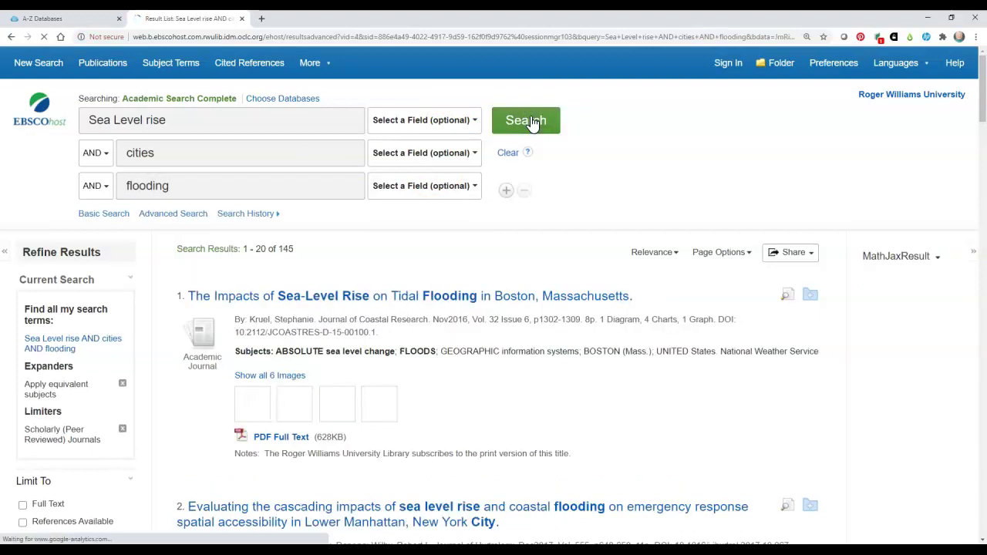
Open the first result, 'The Impacts of Sea-Level Rise on Tidal Flooding in Boston, Massachusetts', and review its abstract.
{"action": "left_click", "coordinate": [509, 302]}
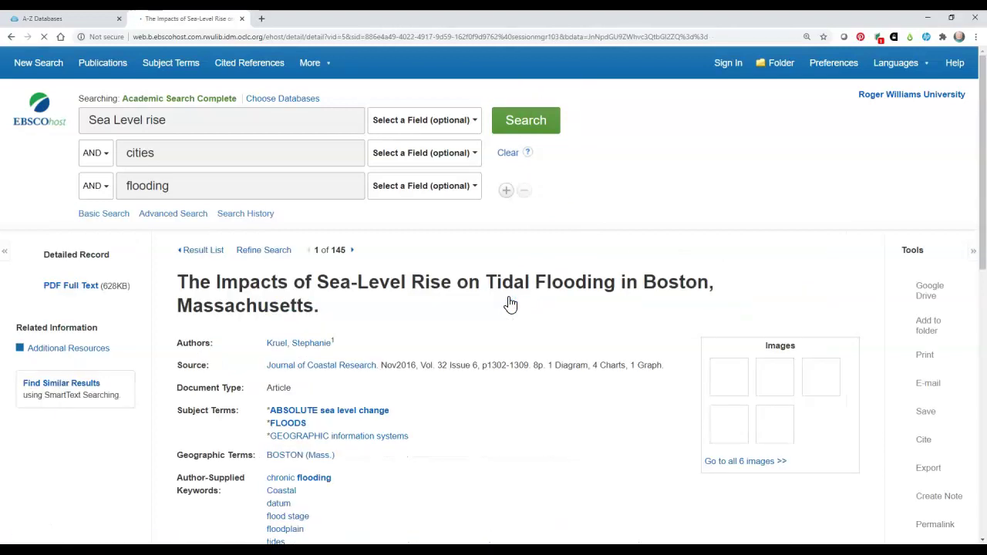
{"action": "scroll", "coordinate": [488, 324], "scroll_direction": "down", "scroll_amount": 2}
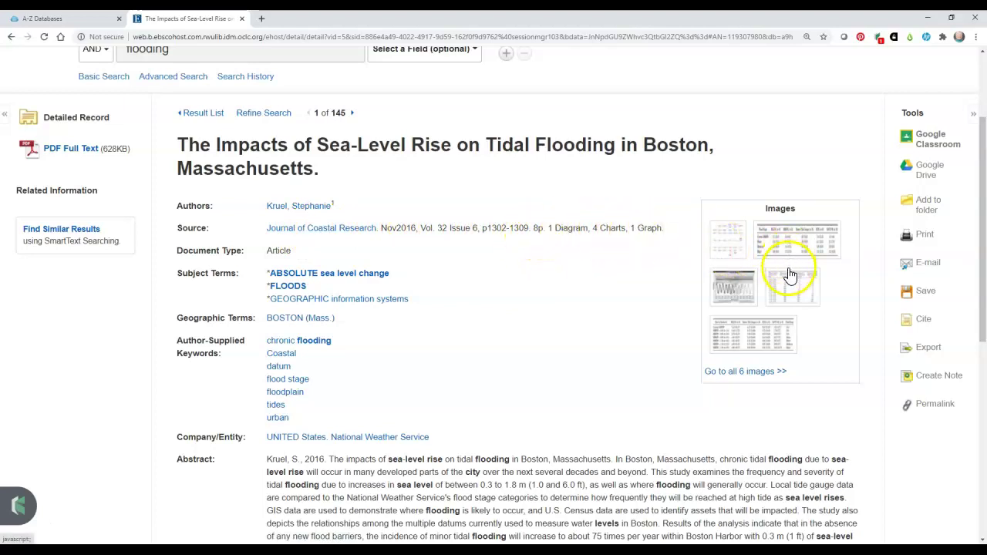
{"action": "scroll", "coordinate": [788, 273], "scroll_direction": "down", "scroll_amount": 3}
{"action": "scroll", "coordinate": [459, 280], "scroll_direction": "down", "scroll_amount": 3}
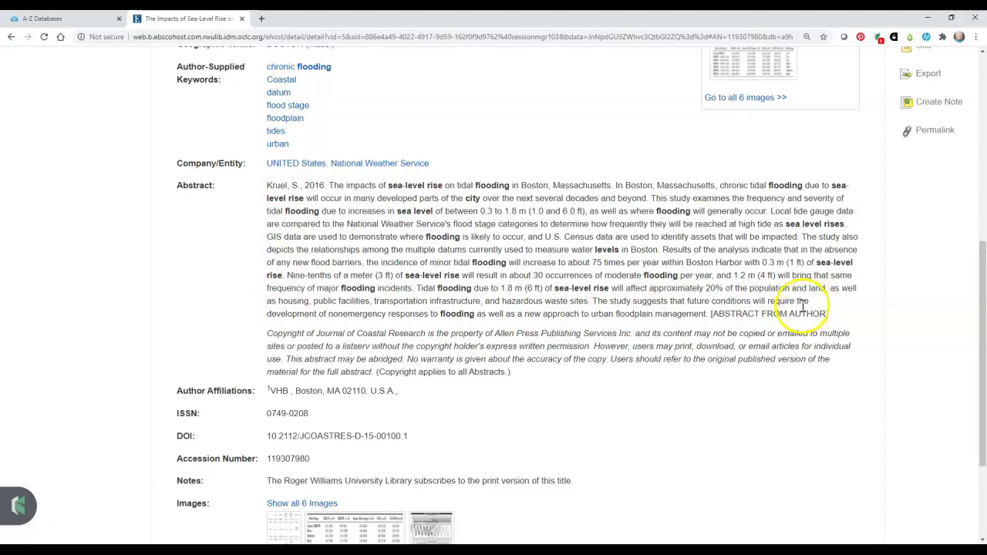
{"action": "scroll", "coordinate": [801, 304], "scroll_direction": "up", "scroll_amount": 2}
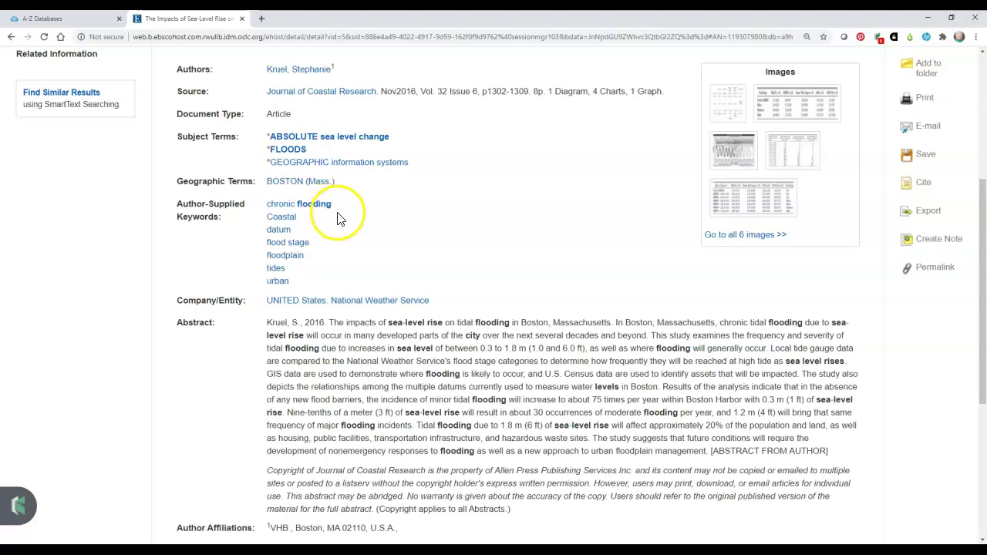
{"action": "scroll", "coordinate": [339, 219], "scroll_direction": "up", "scroll_amount": 3}
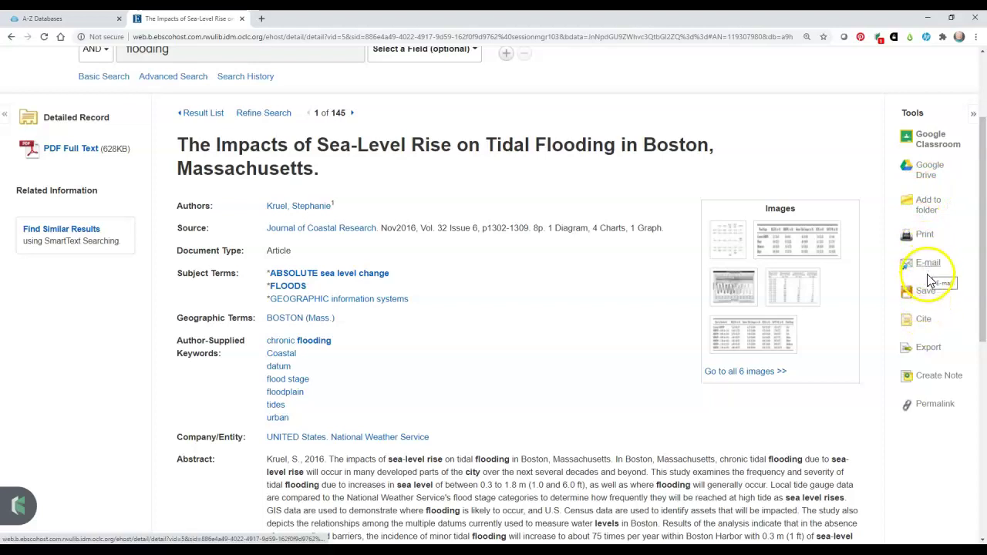
Use the Tools column's Cite, Export and Permalink options to show the article's permalink URL.
{"action": "left_click", "coordinate": [925, 322]}
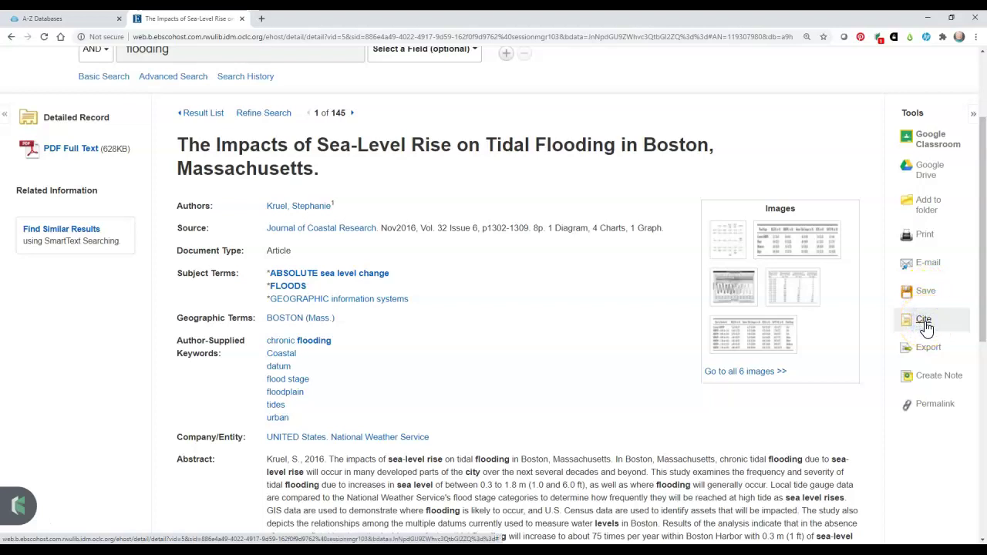
{"action": "scroll", "coordinate": [527, 265], "scroll_direction": "down", "scroll_amount": 2}
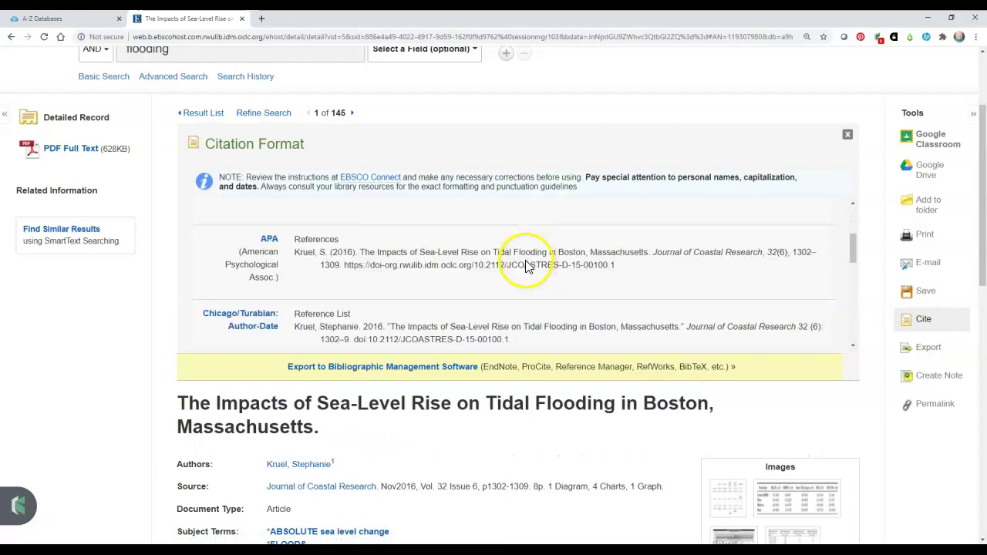
{"action": "scroll", "coordinate": [526, 264], "scroll_direction": "down", "scroll_amount": 2}
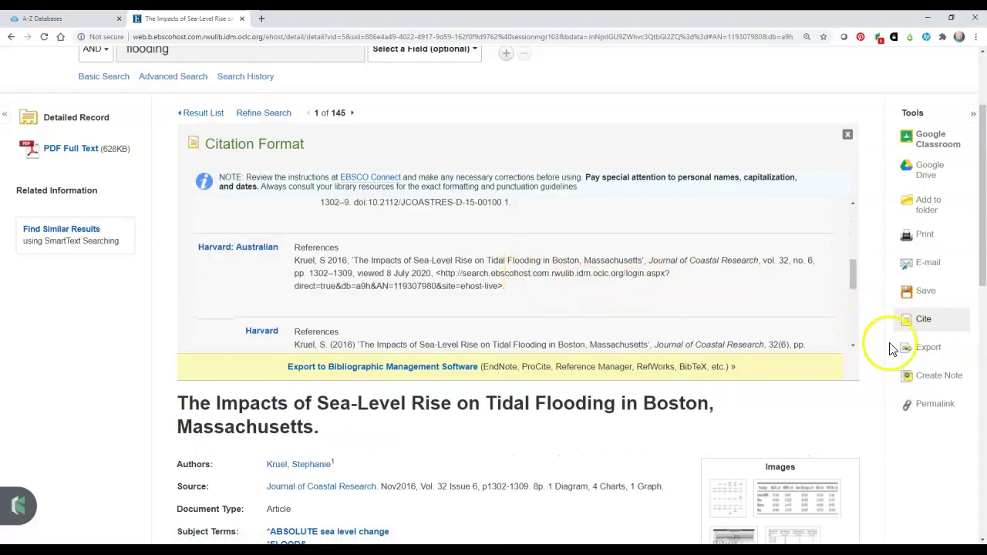
{"action": "left_click", "coordinate": [928, 347]}
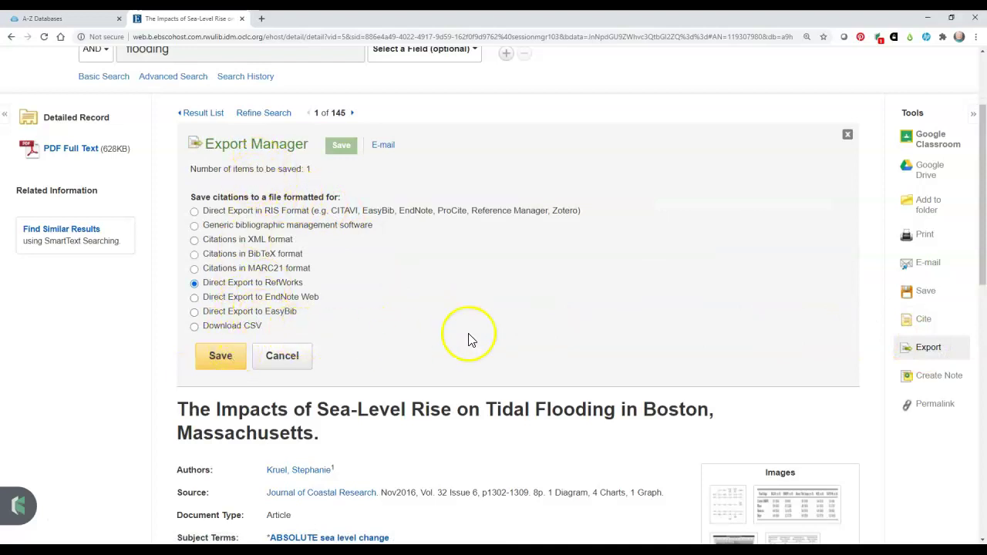
{"action": "left_click", "coordinate": [945, 425]}
{"action": "left_click", "coordinate": [941, 408]}
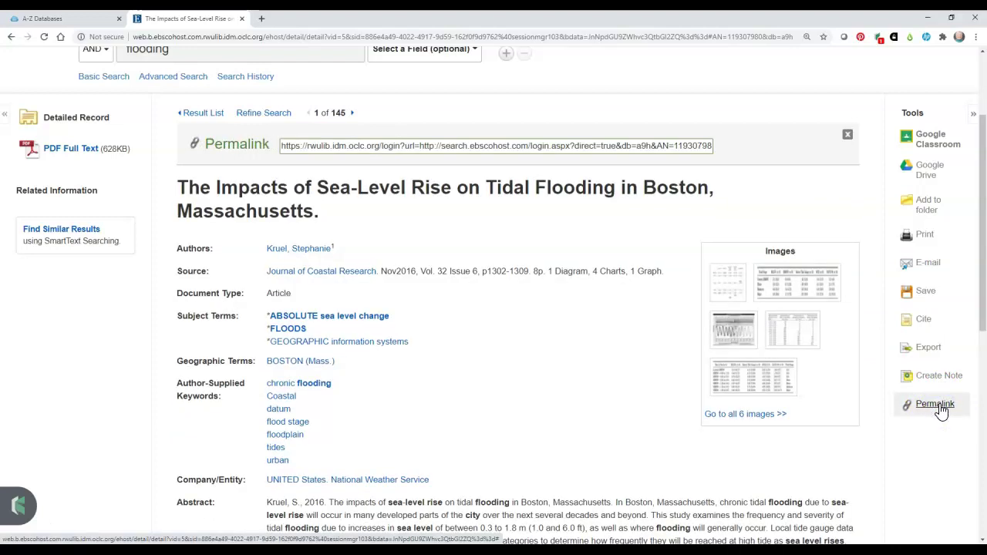
{"action": "left_click_drag", "start_coordinate": [283, 145], "coordinate": [725, 147]}
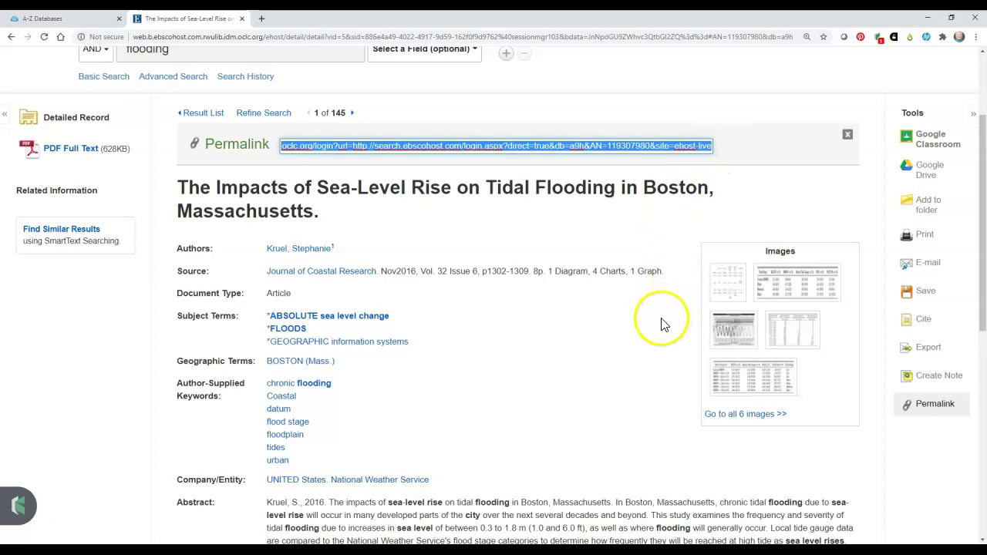
{"action": "left_click", "coordinate": [571, 326]}
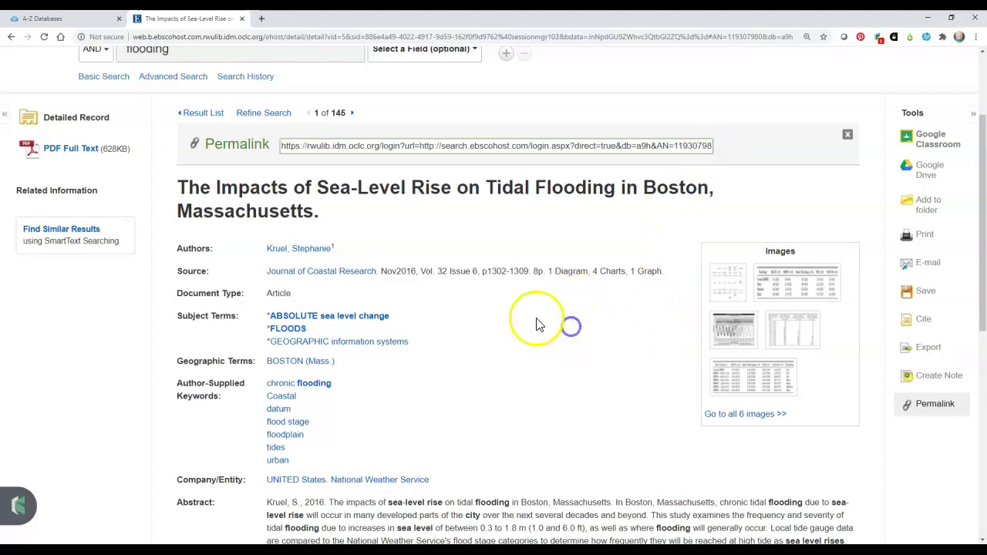